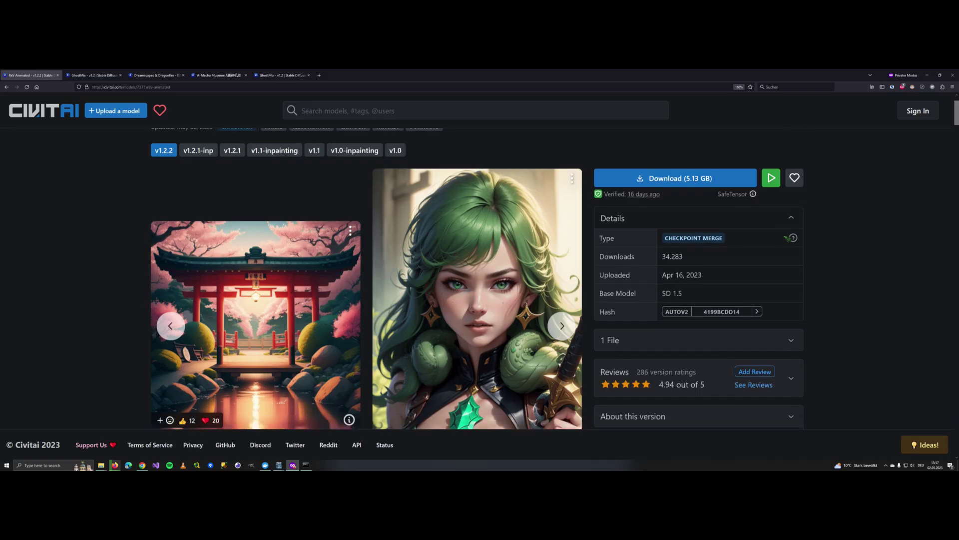
Scroll down the Civitai model page and select the three recommended VAE file links
scroll(793, 249, down, 5)
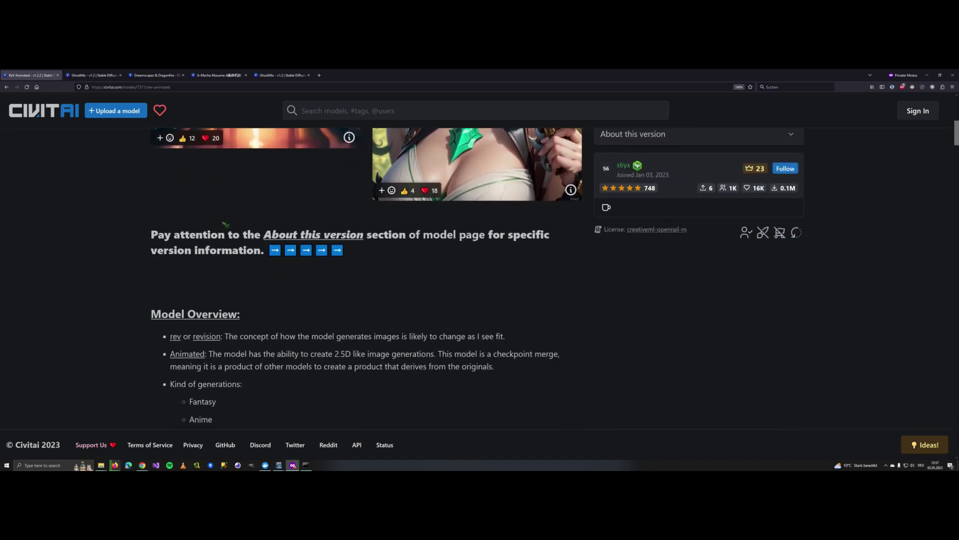
scroll(241, 278, down, 2)
scroll(240, 285, down, 5)
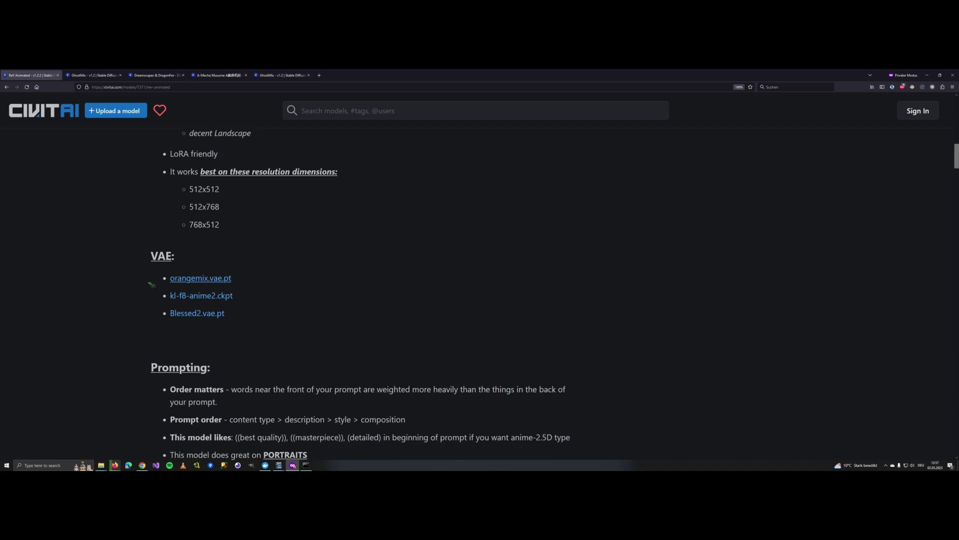
drag(134, 250, 246, 324)
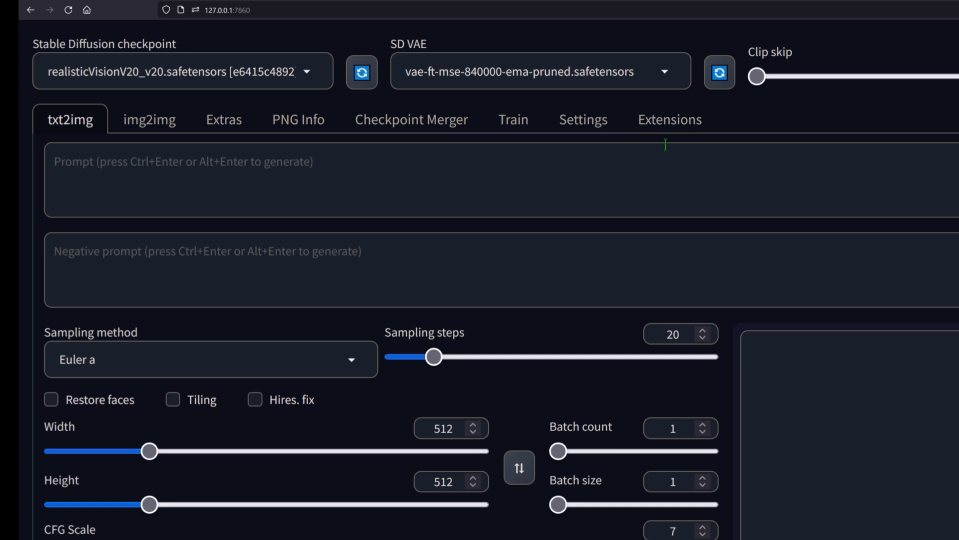
Generate an image from the prompt 'werewolf' and view the result enlarged
click(665, 145)
text(were)
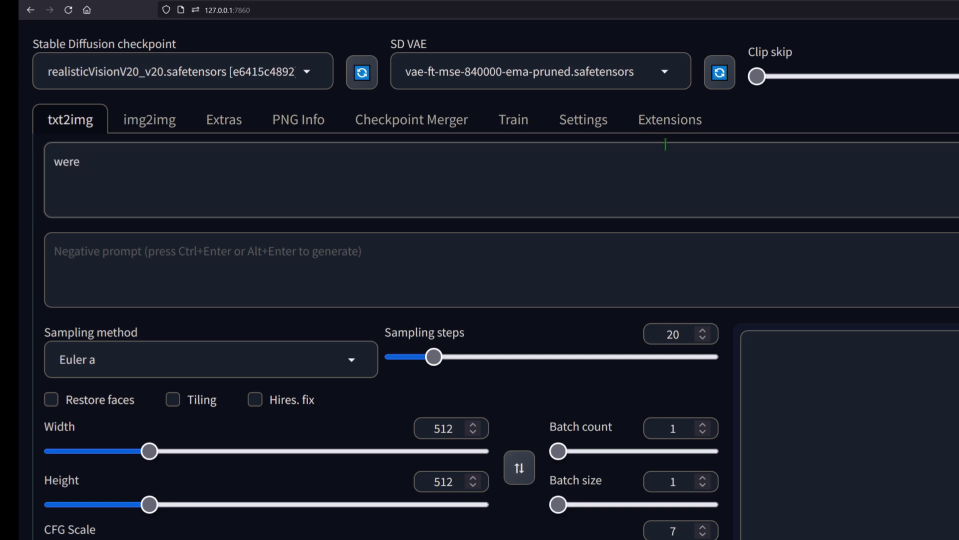
text(wolf)
key(ctrl+Return)
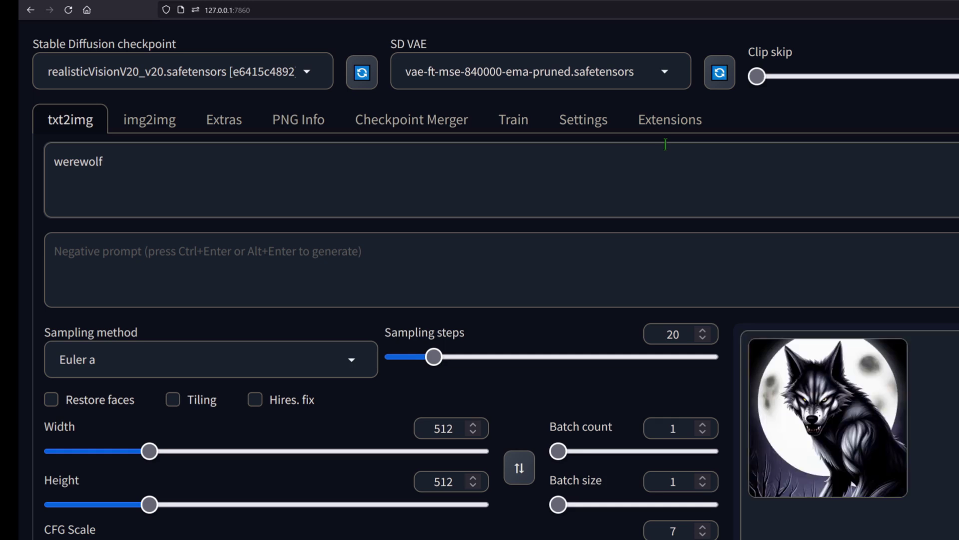
click(870, 411)
scroll(869, 411, down, 3)
click(867, 411)
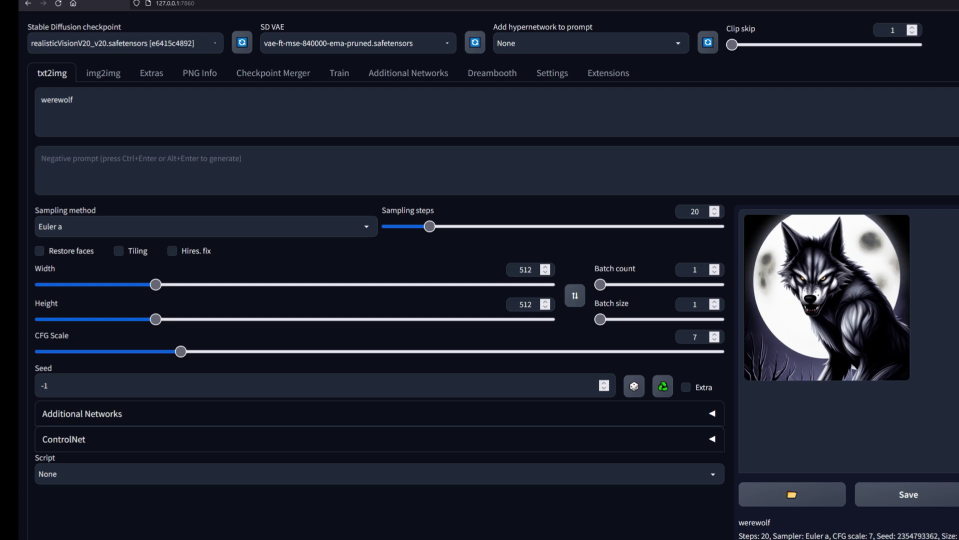
Extend the prompt to 'werewolf,full body shot', add negative prompt 'bad crop', and regenerate
text(,full bod)
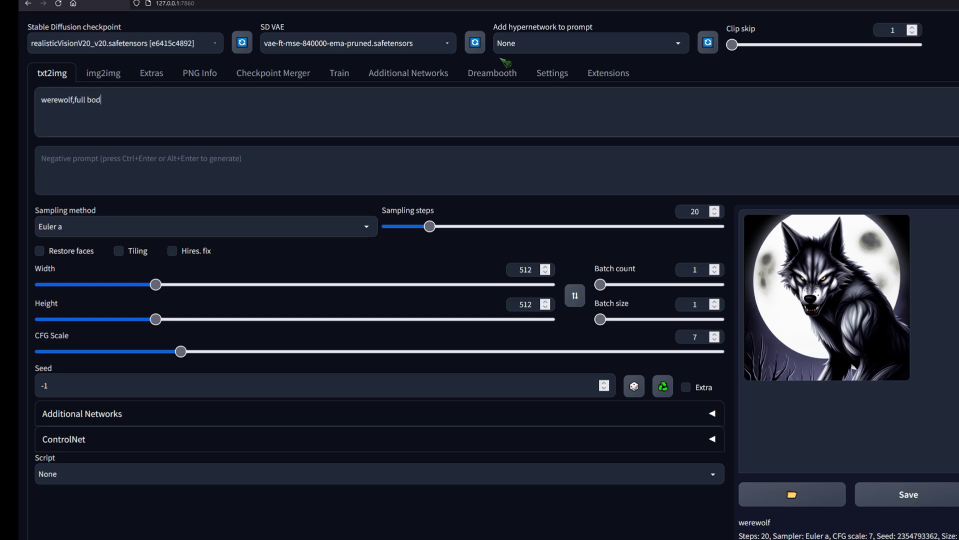
text(y shot)
key(ctrl+Return)
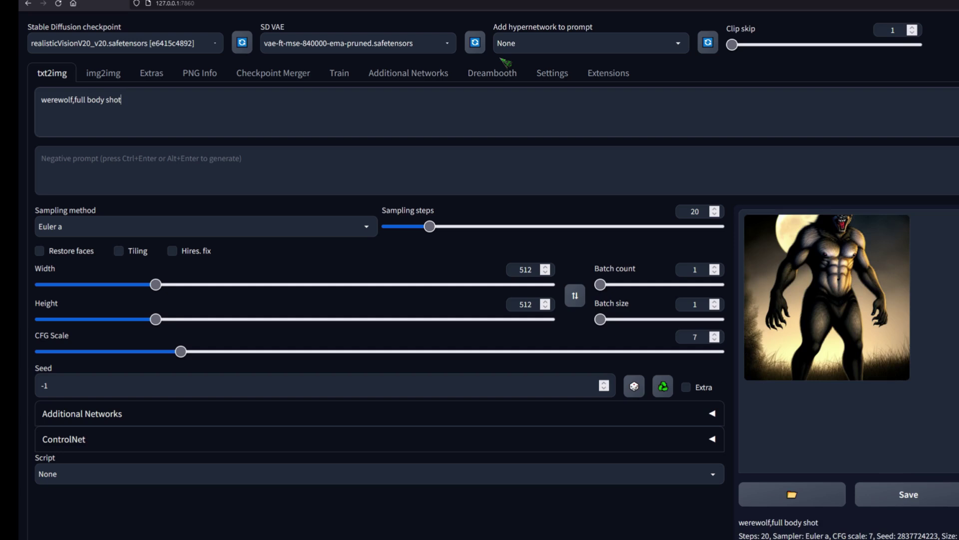
click(861, 165)
text(bad crop)
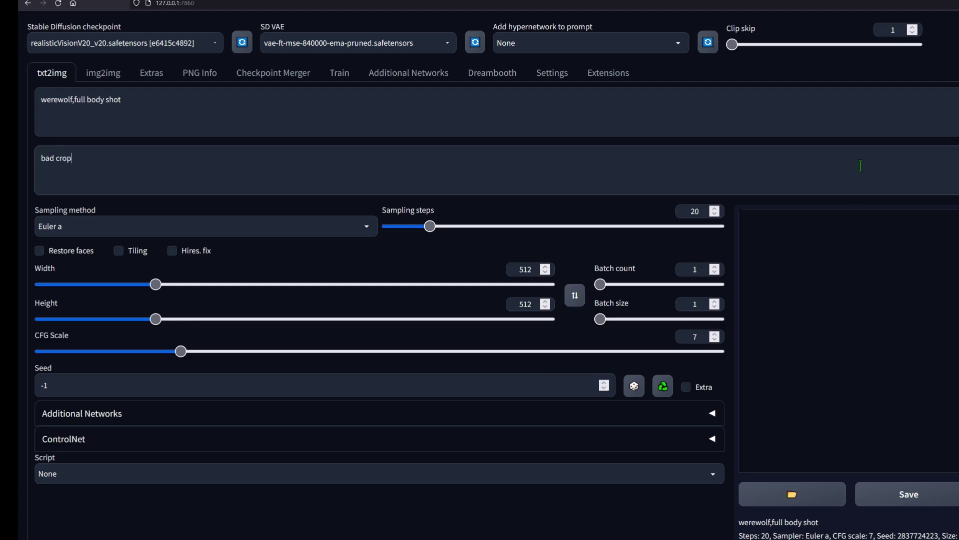
key(ctrl+Return)
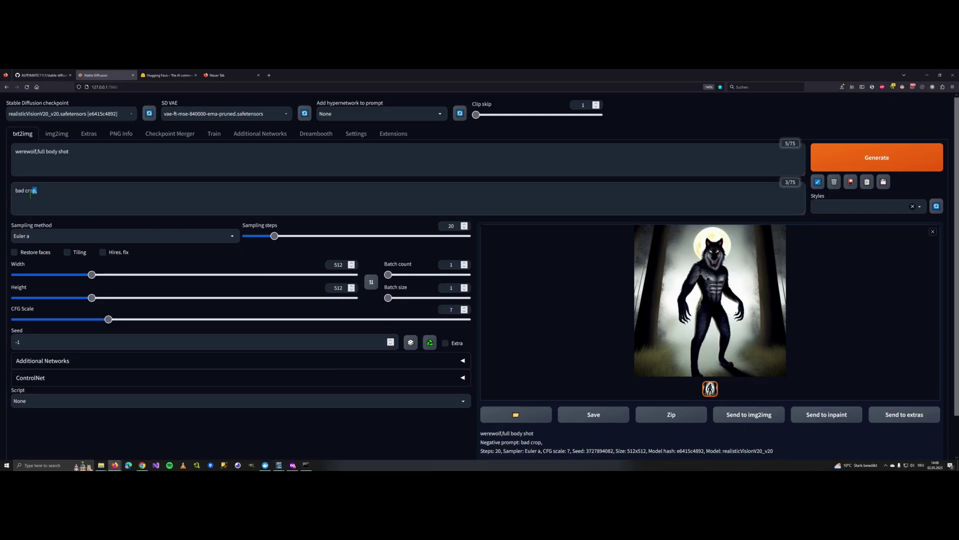
Clear the 'bad crop' negative prompt, set Height to 768, and generate
drag(38, 191, 9, 192)
key(BackSpace)
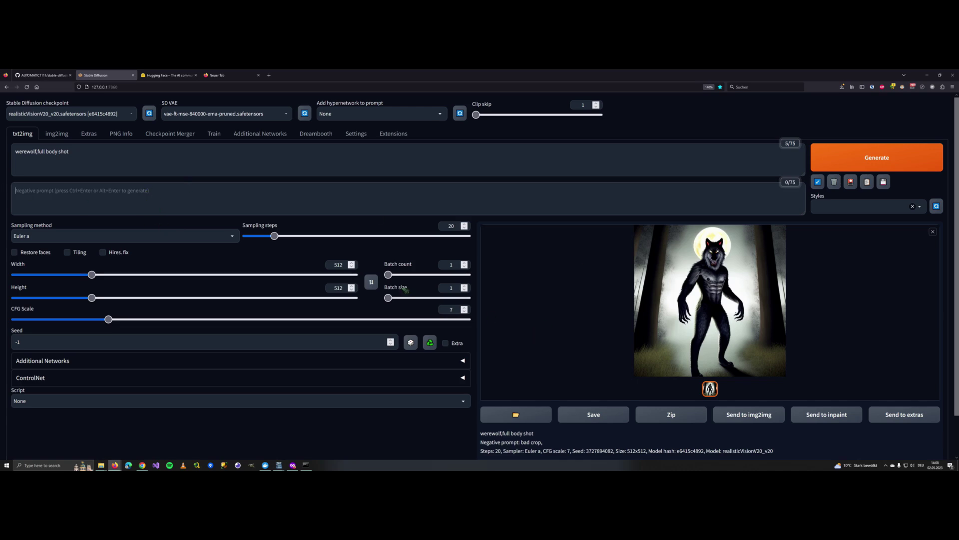
click(346, 264)
double_click(338, 288)
text(7)
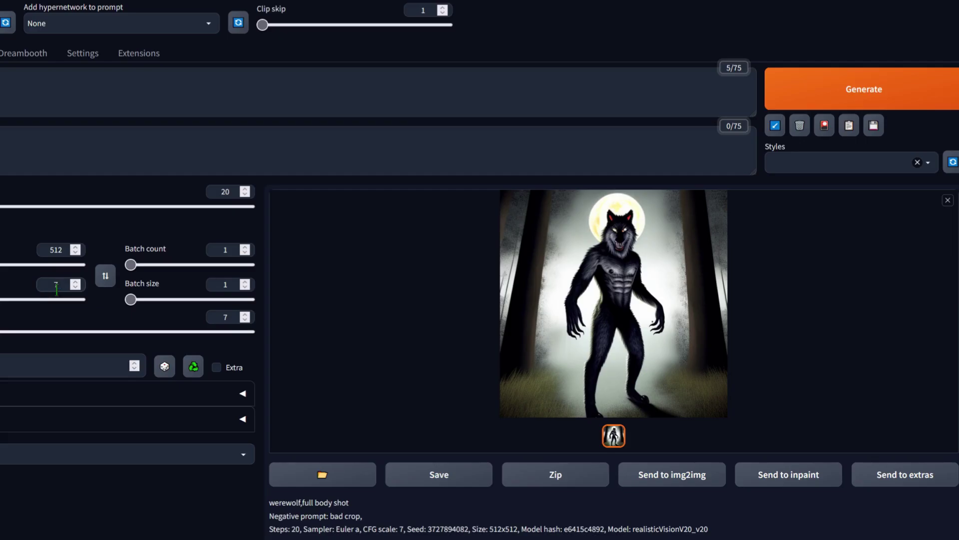
text(68)
key(ctrl+Return)
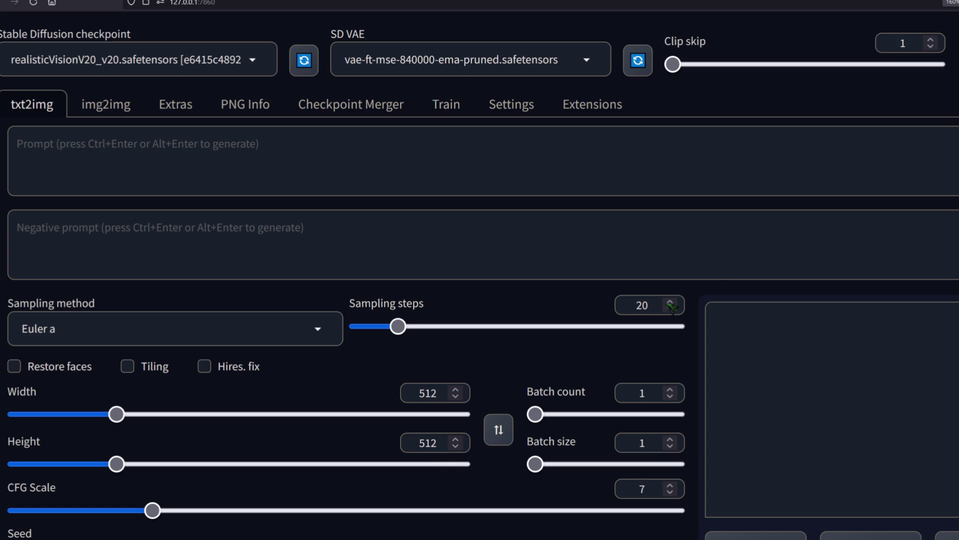
Browse the Sampling method list, leaving Euler a selected
click(318, 333)
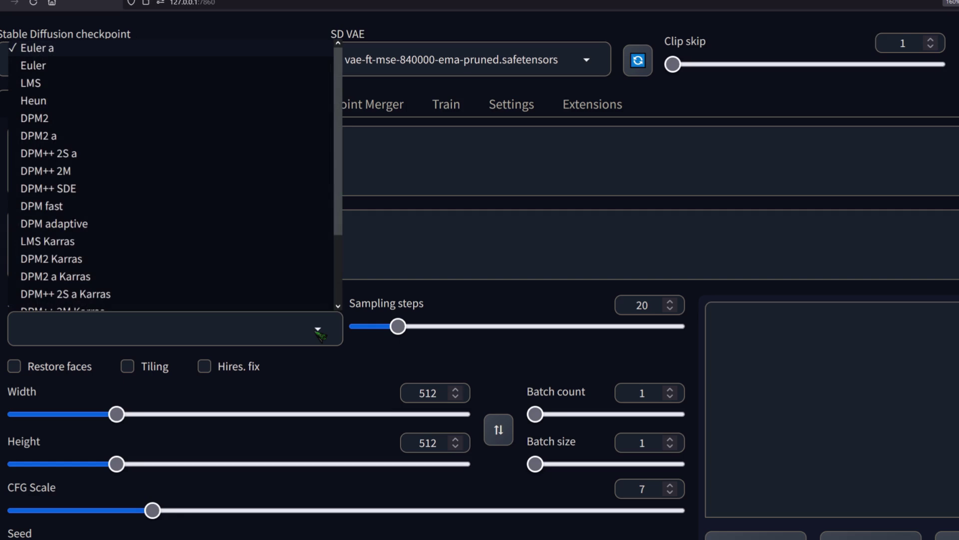
scroll(282, 206, down, 2)
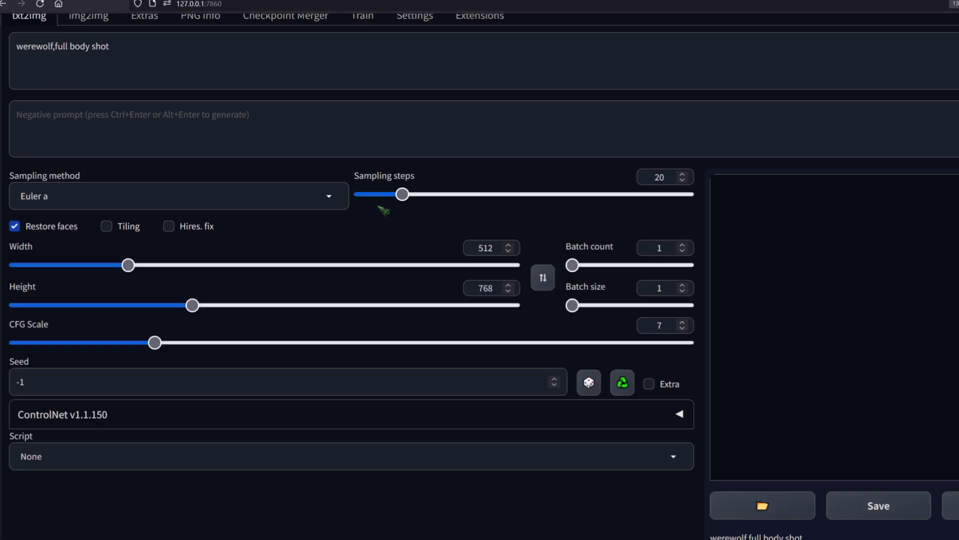
Choose the X/Y/Z plot script with Sampler on X, filled with every sampler from Euler a to UniPC
click(127, 456)
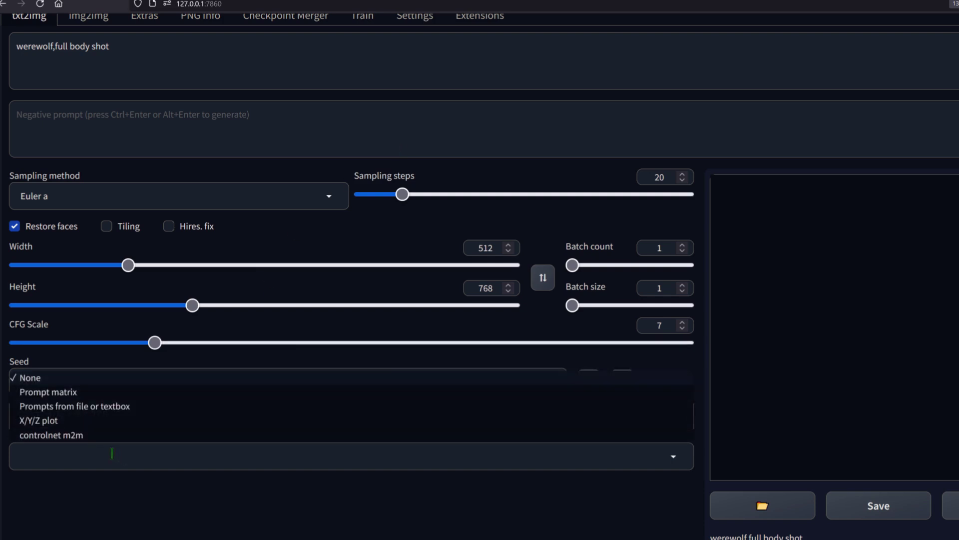
click(80, 422)
scroll(445, 481, down, 2)
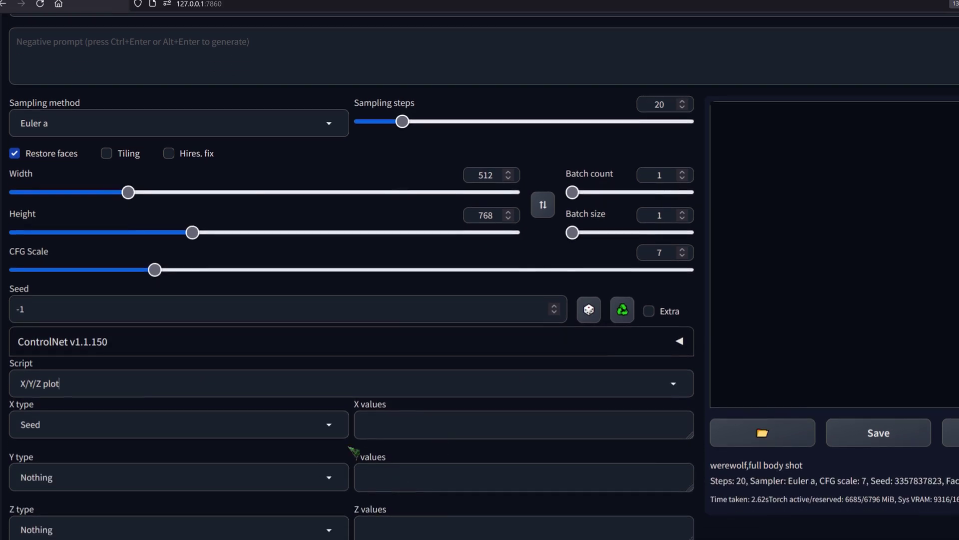
click(328, 426)
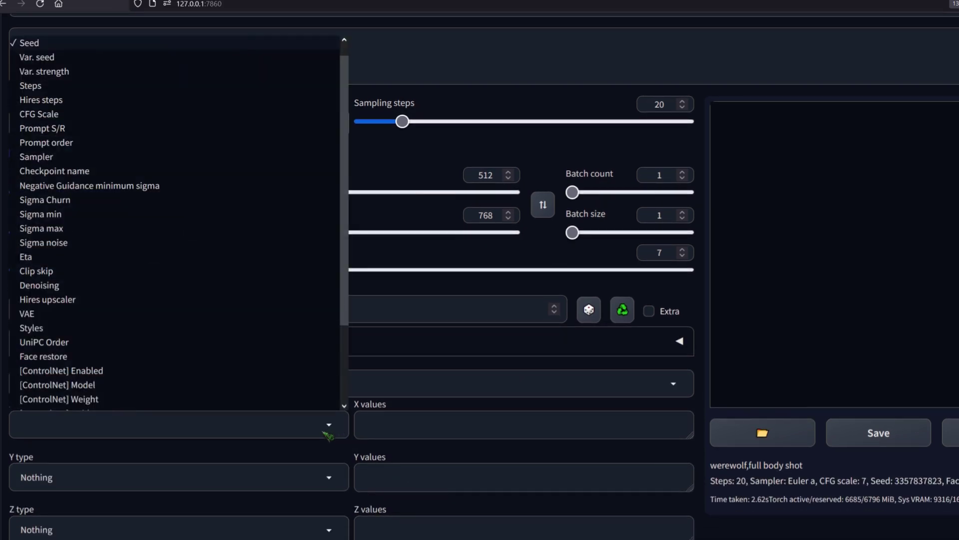
click(72, 161)
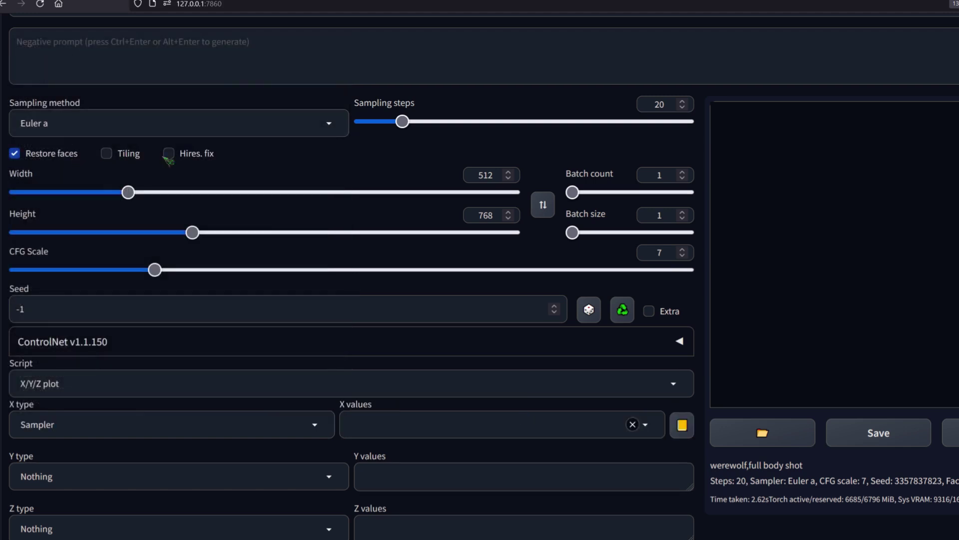
click(682, 424)
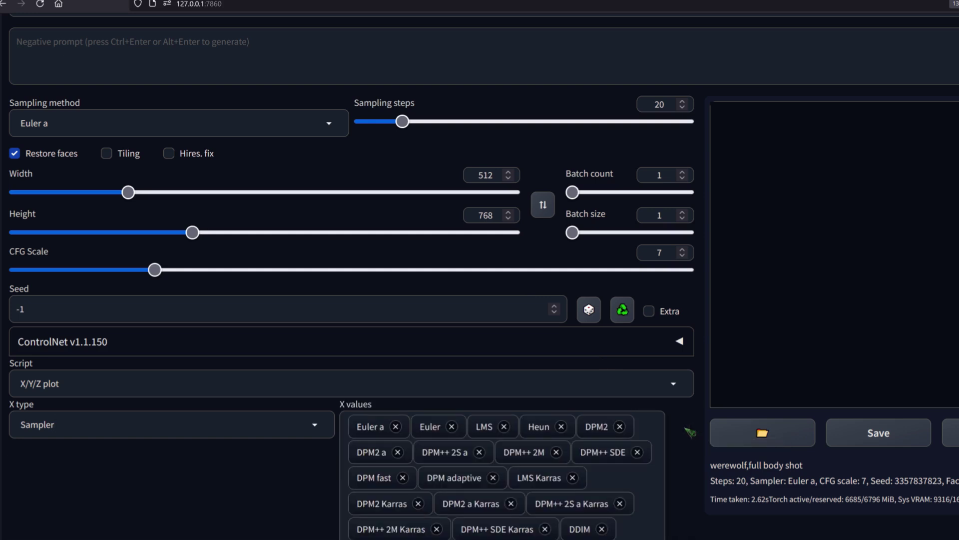
scroll(691, 432, down, 2)
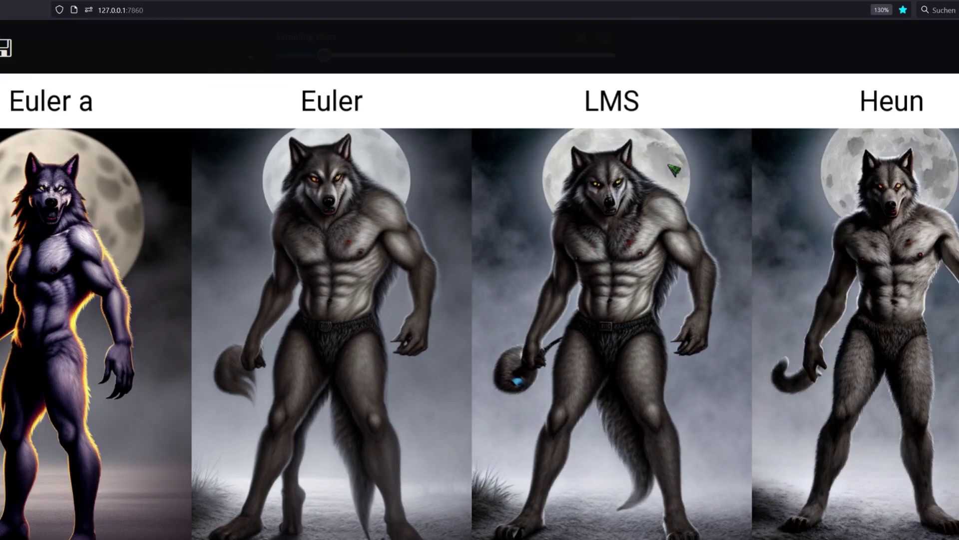
click(201, 150)
scroll(391, 306, right, 8)
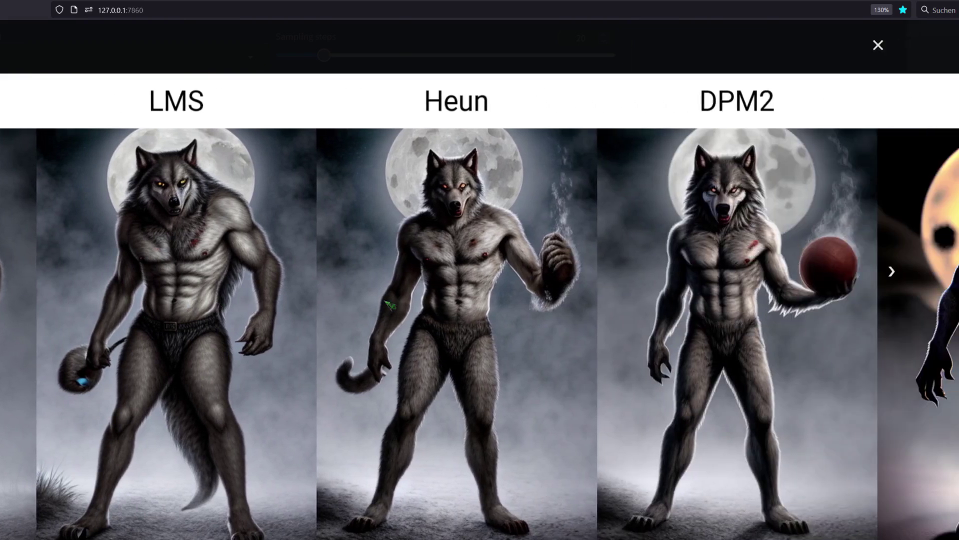
scroll(389, 304, right, 7)
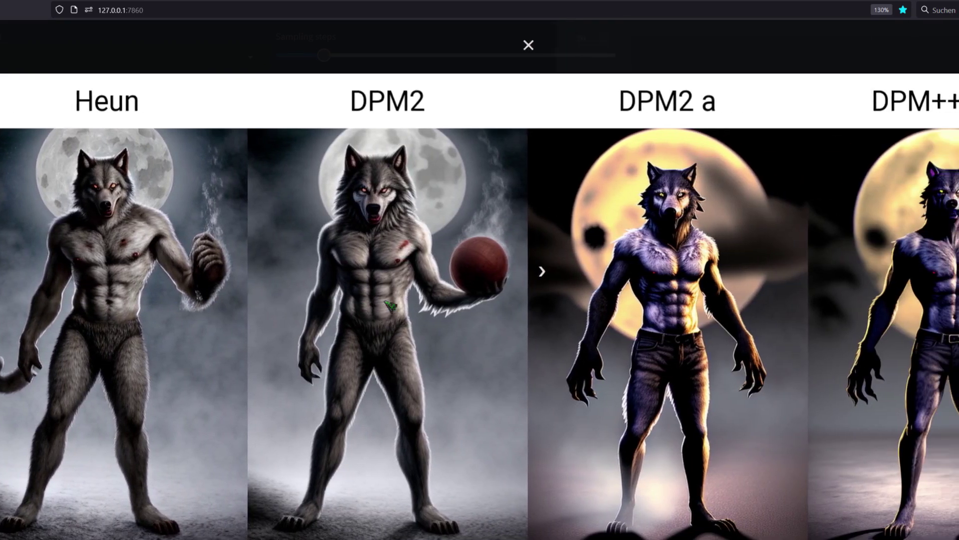
scroll(391, 305, right, 15)
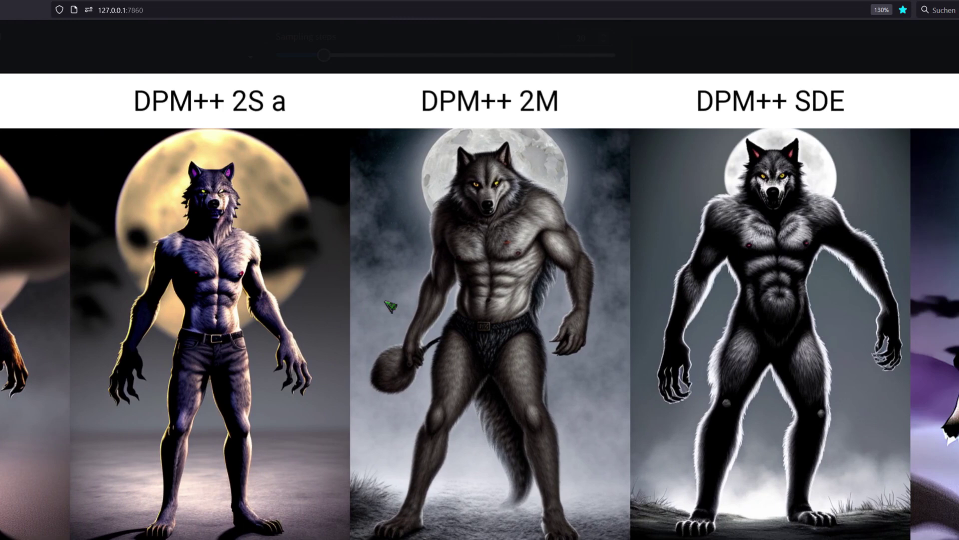
scroll(390, 306, right, 13)
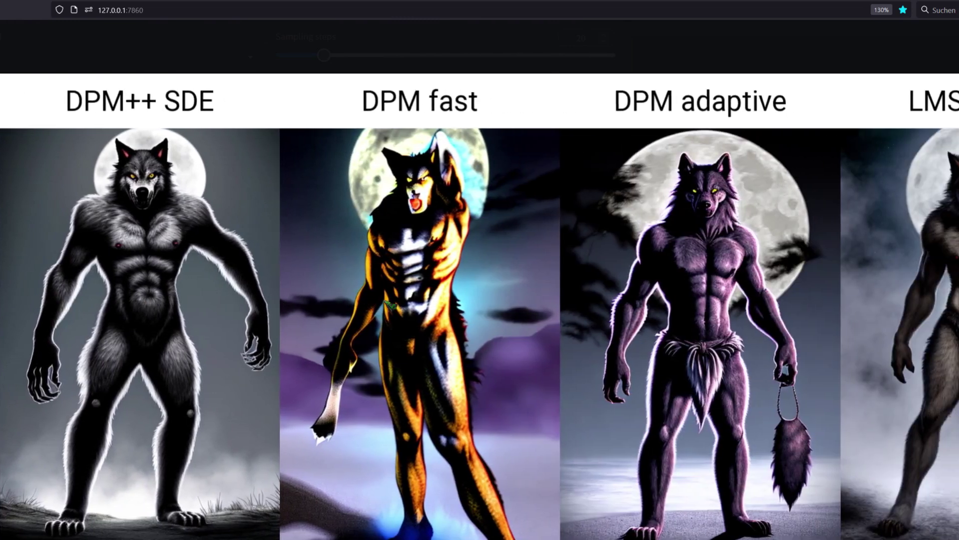
scroll(390, 305, right, 15)
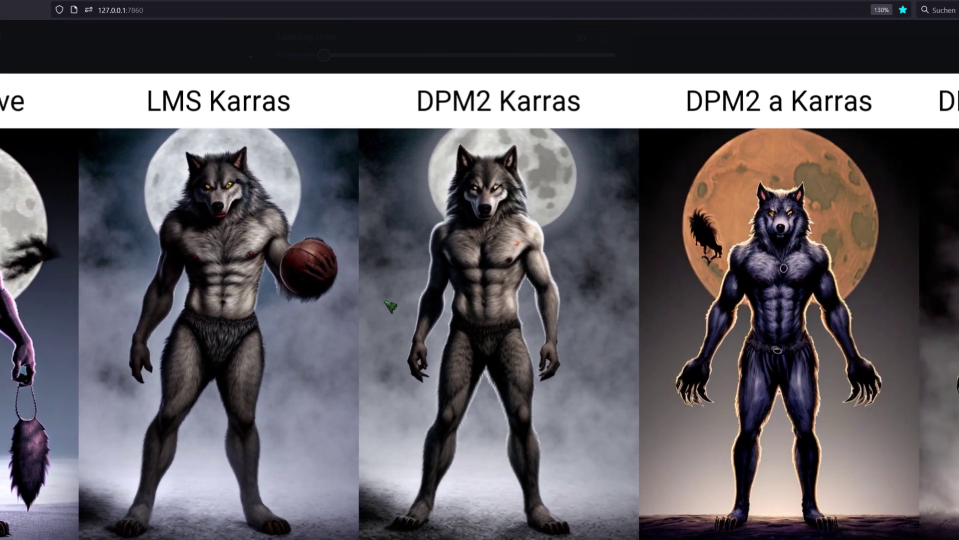
scroll(391, 306, right, 12)
scroll(390, 305, right, 10)
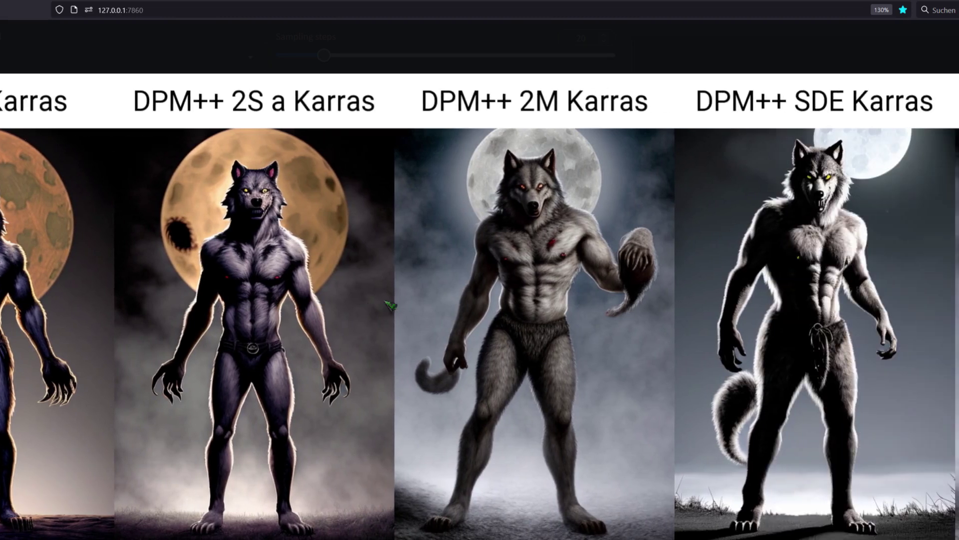
scroll(391, 306, right, 3)
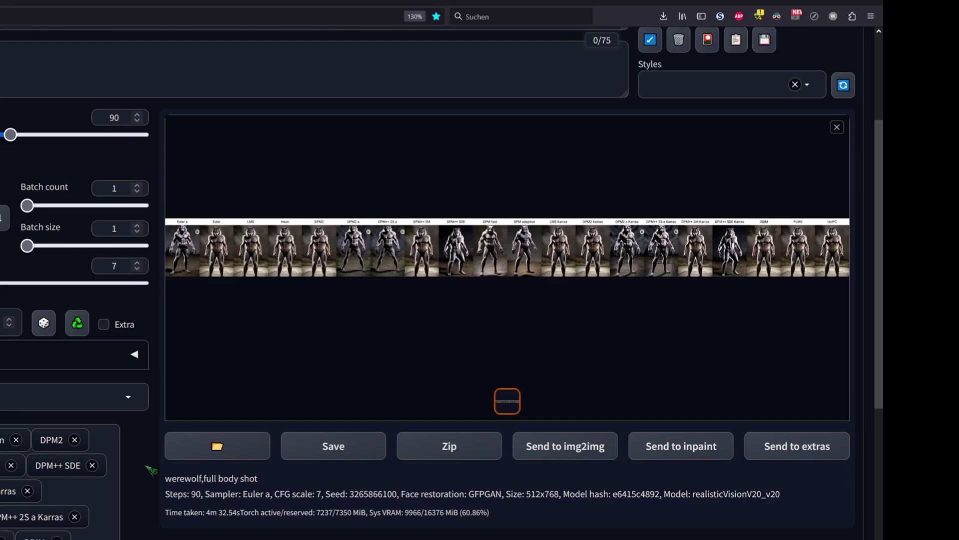
Open the sampler comparison grid full-screen and scroll right through the columns from DPM2 to DDIM
click(739, 250)
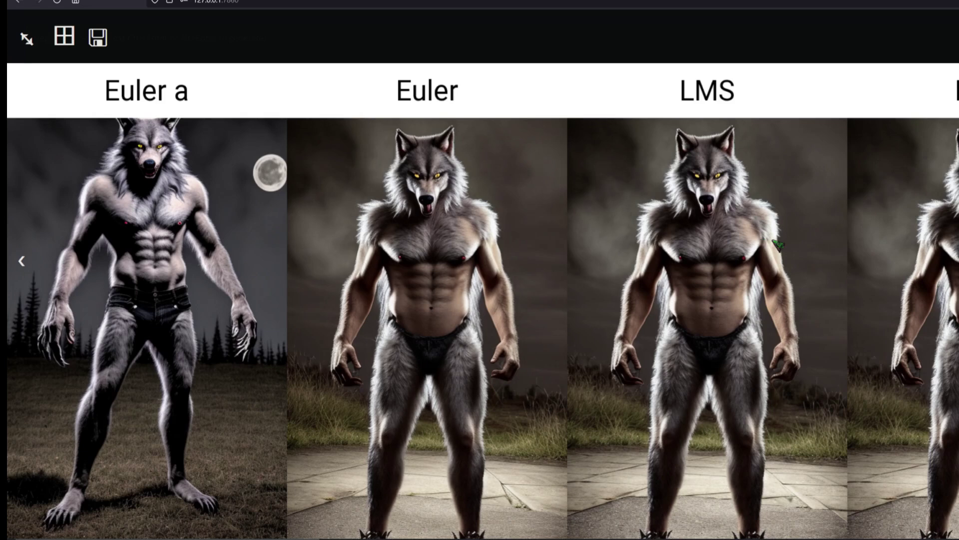
scroll(778, 245, right, 10)
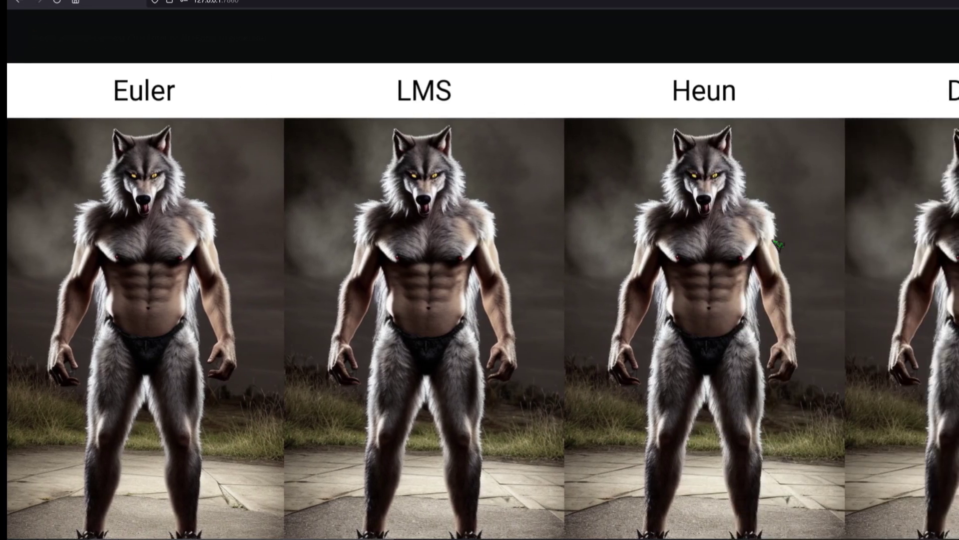
scroll(778, 245, right, 5)
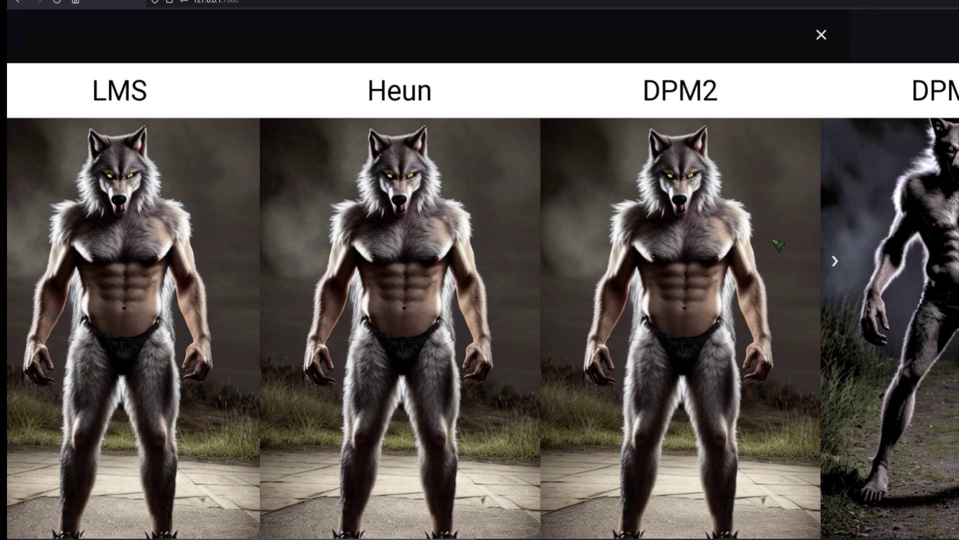
scroll(778, 245, right, 7)
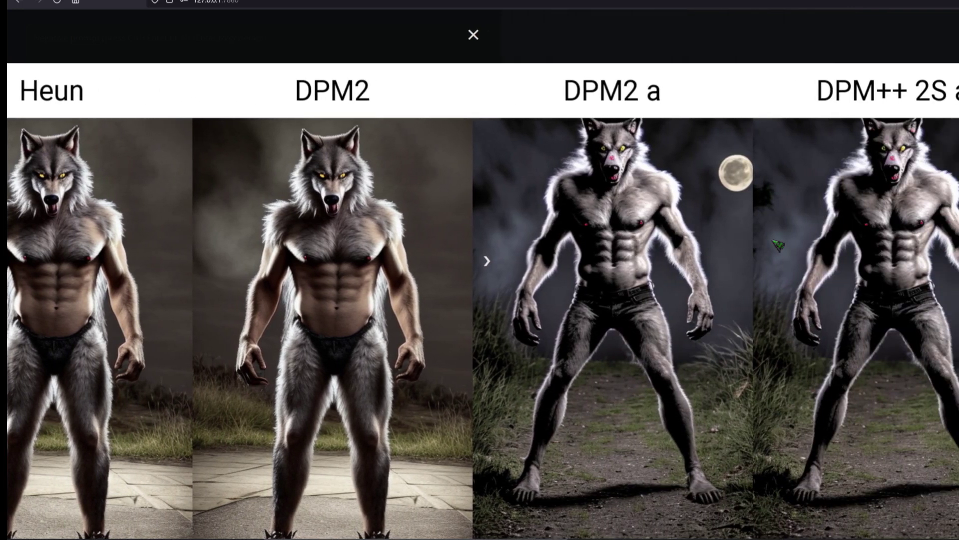
scroll(778, 245, right, 5)
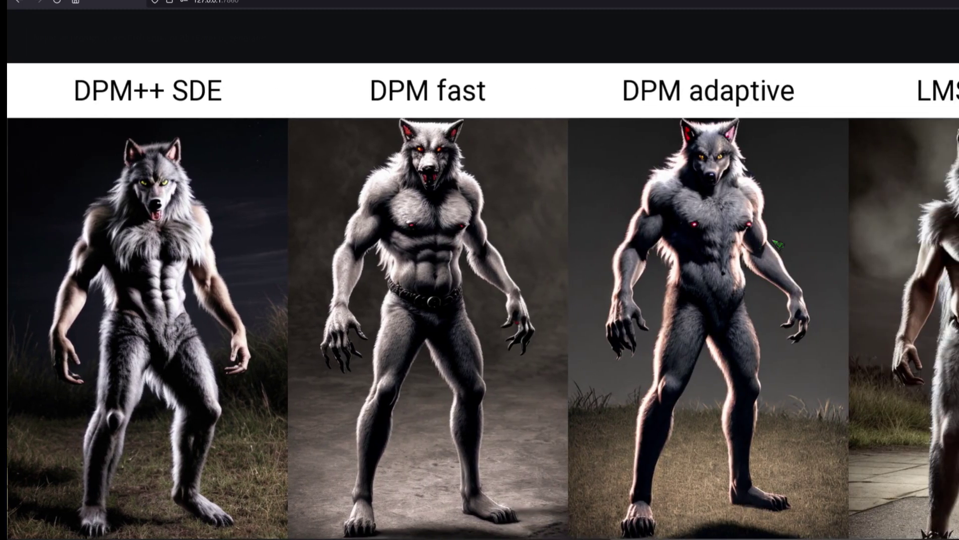
scroll(777, 245, right, 12)
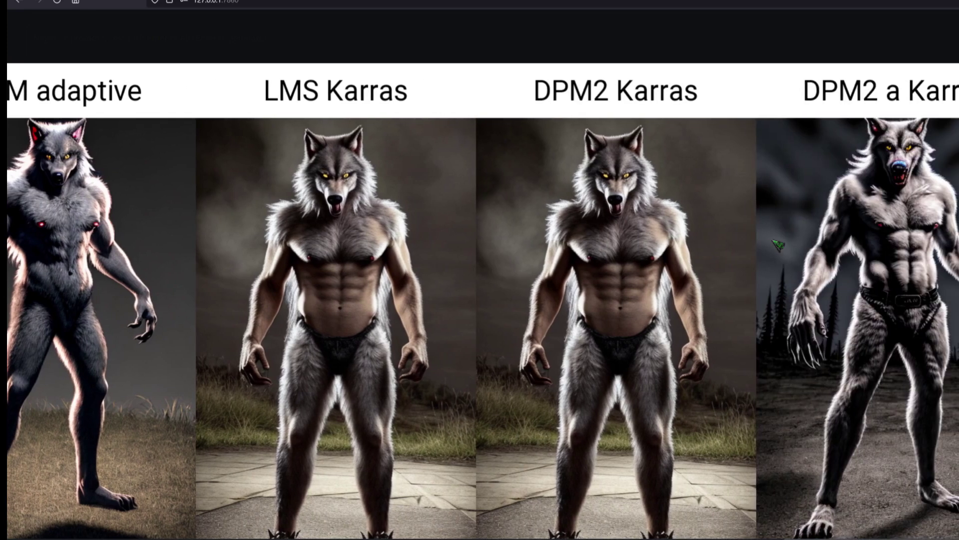
scroll(777, 245, right, 12)
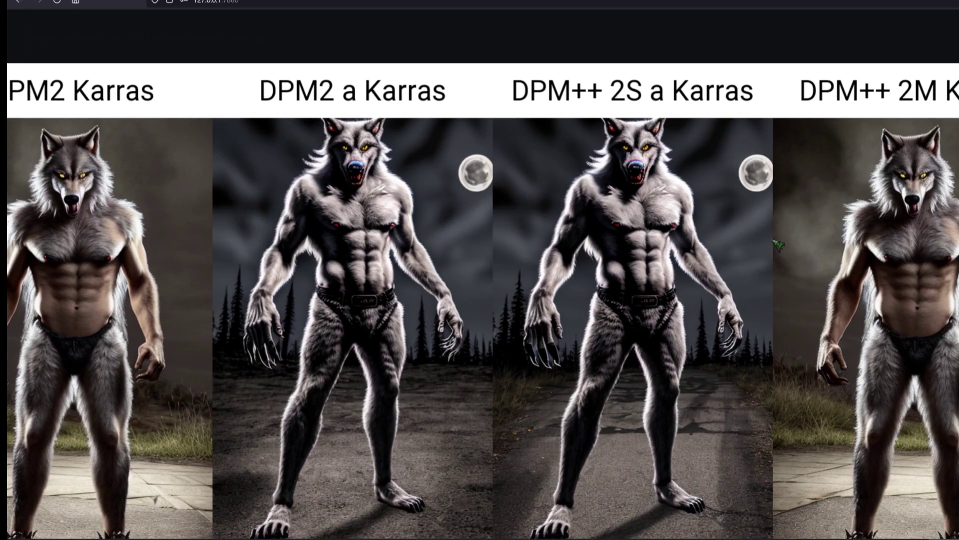
scroll(777, 245, right, 14)
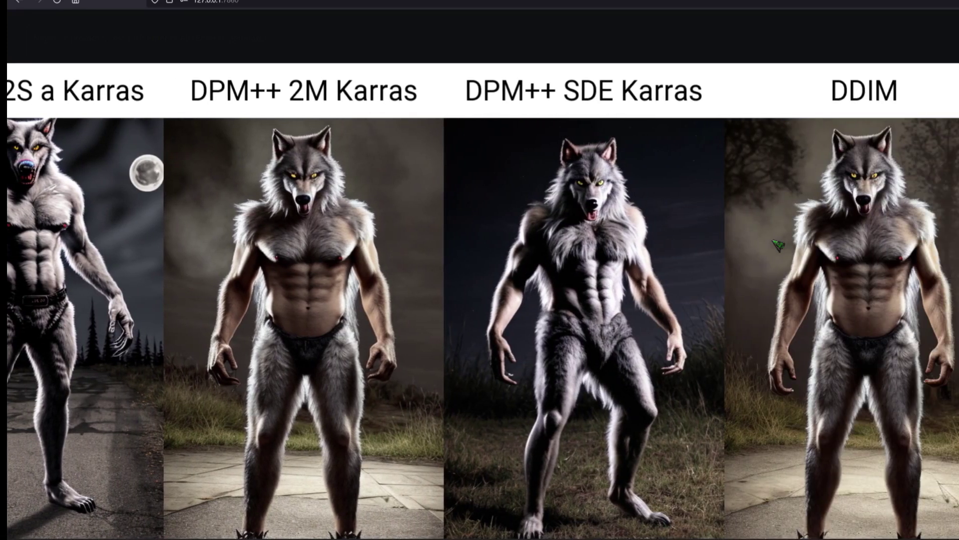
scroll(777, 245, right, 3)
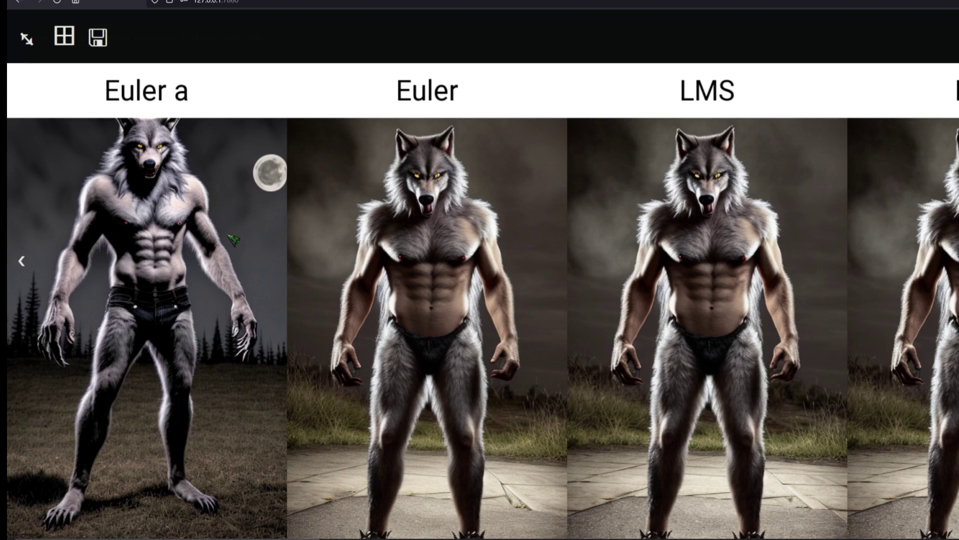
Close the full-screen grid viewer
click(233, 240)
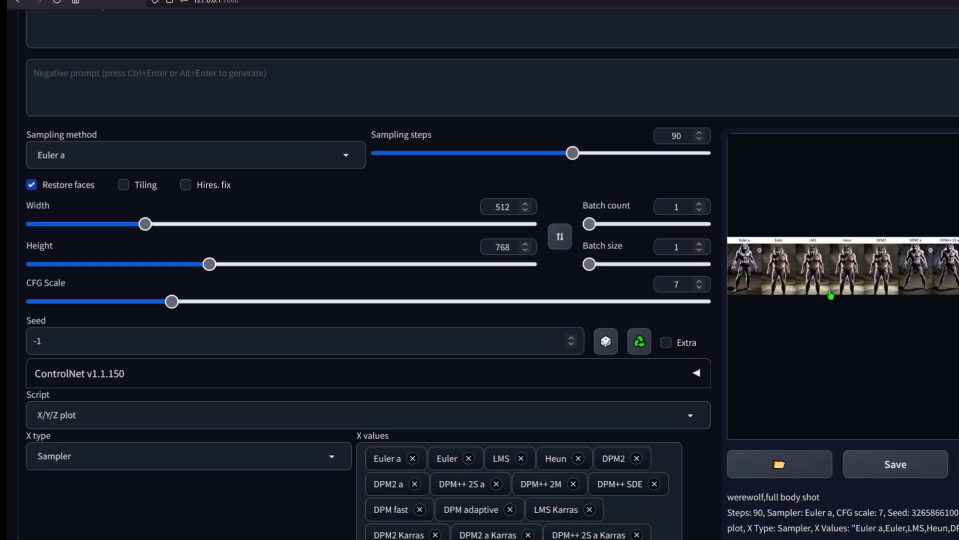
Set Script to None and overwrite the Seed value -1 with -2
click(90, 413)
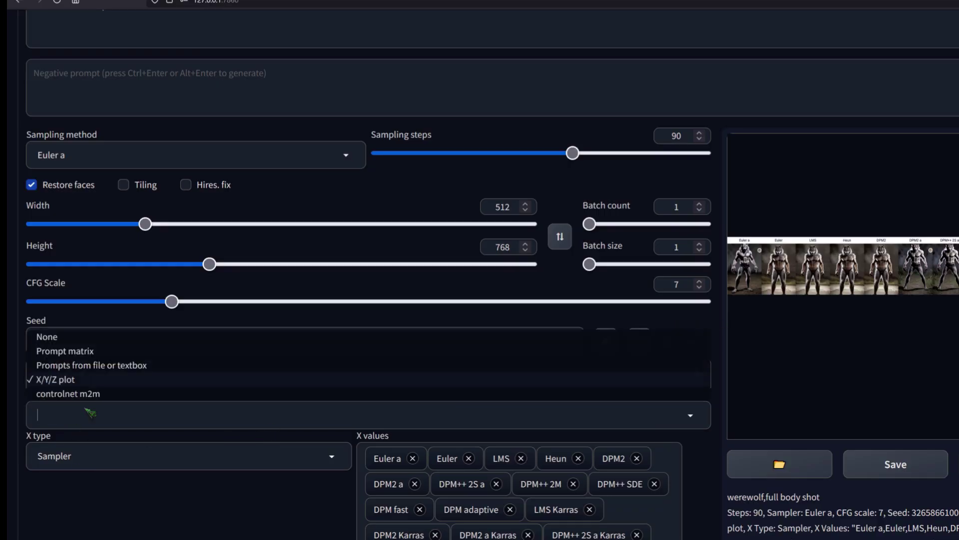
click(97, 337)
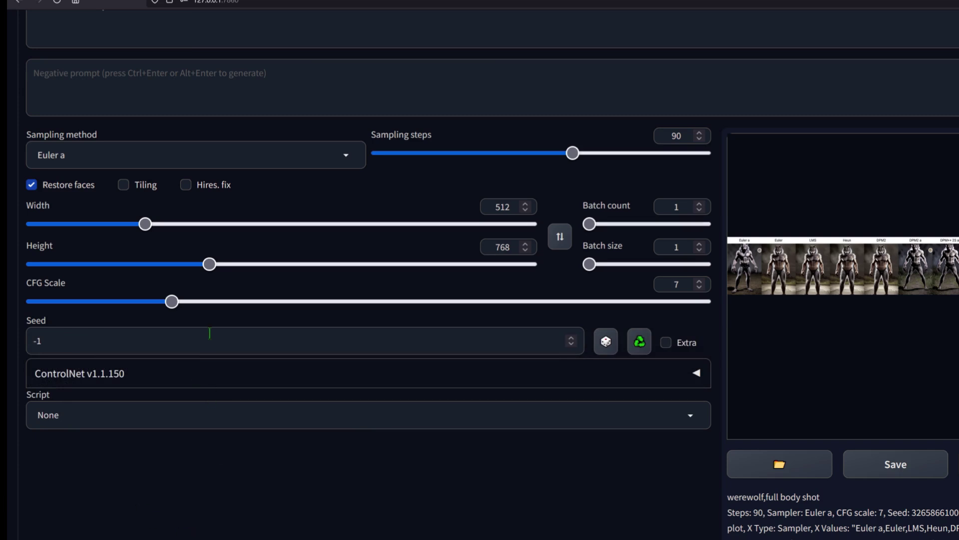
click(210, 334)
key(ctrl+a)
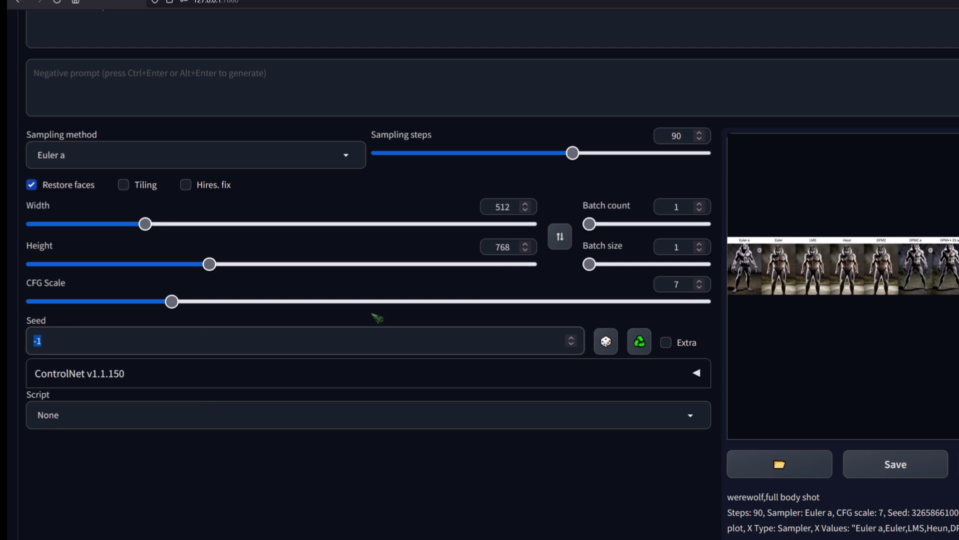
text(-2)
scroll(584, 388, down, 2)
double_click(929, 422)
key(ctrl+c)
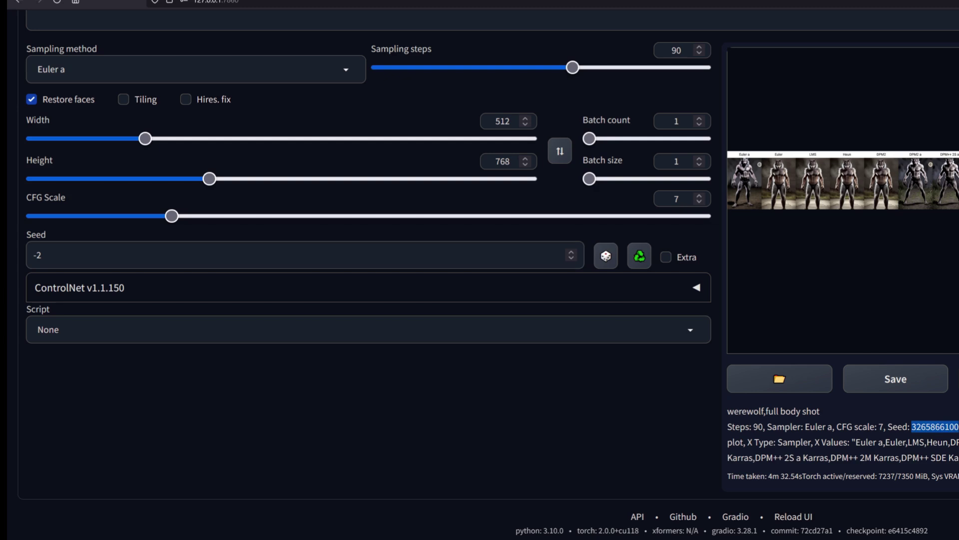
scroll(417, 395, up, 3)
triple_click(417, 400)
key(ctrl+v)
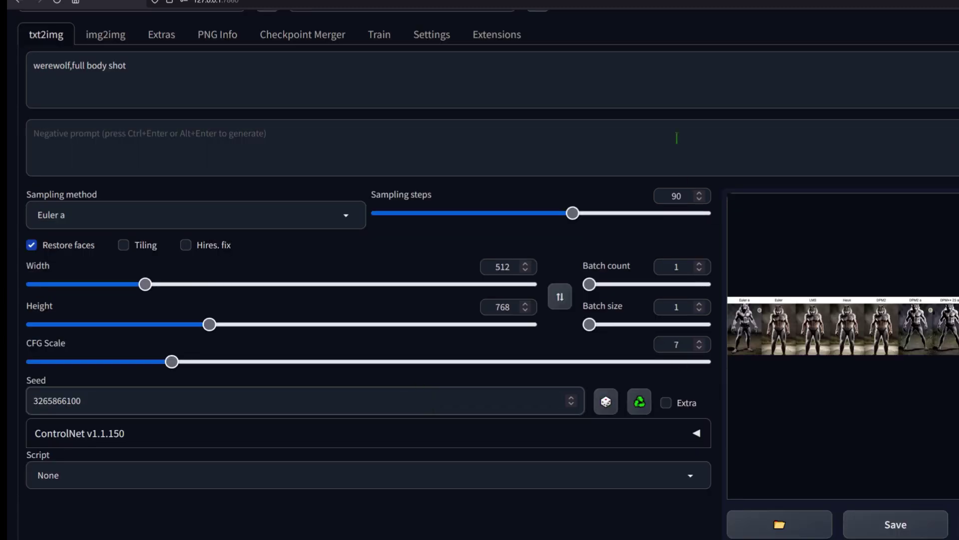
Render single 512×768 werewolf images from the fixed seed, starting two more after the first
click(958, 69)
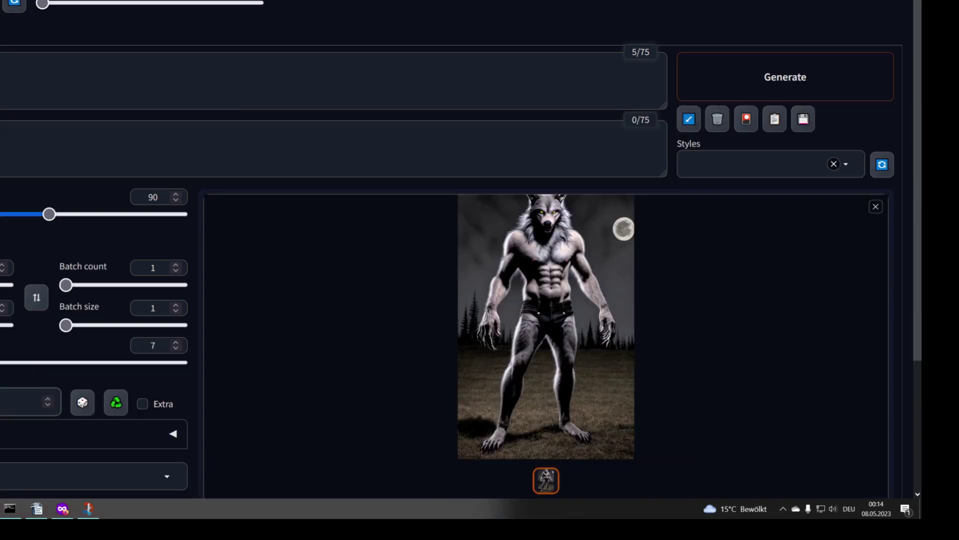
key(ctrl+Return)
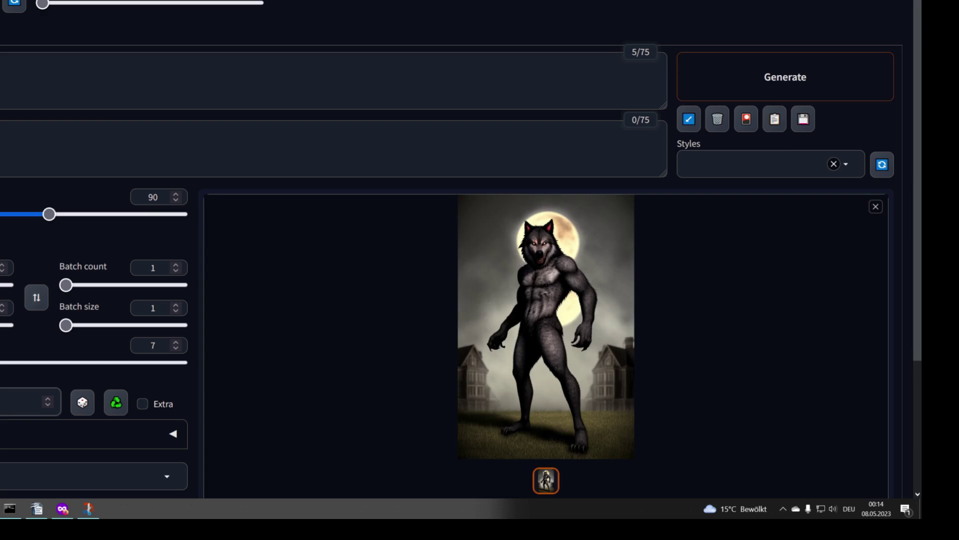
key(ctrl+Return)
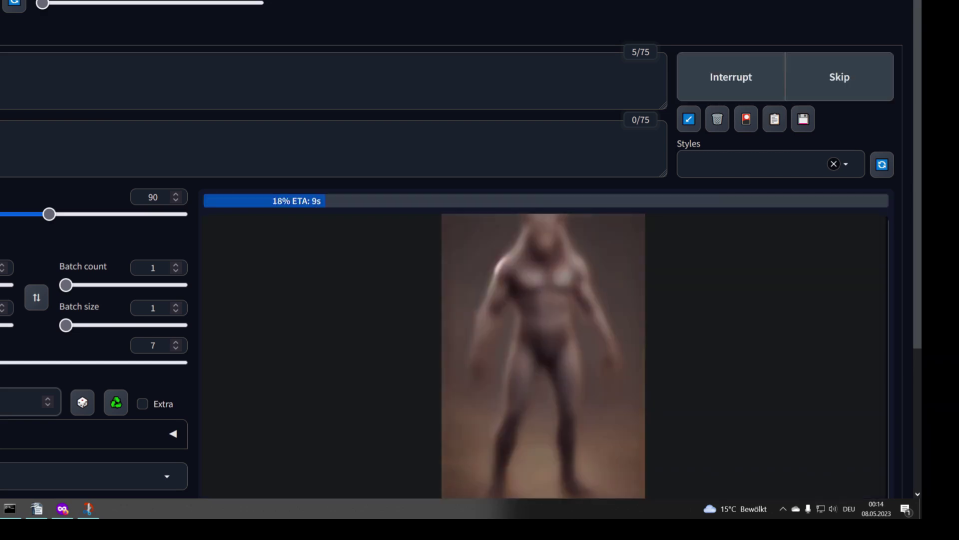